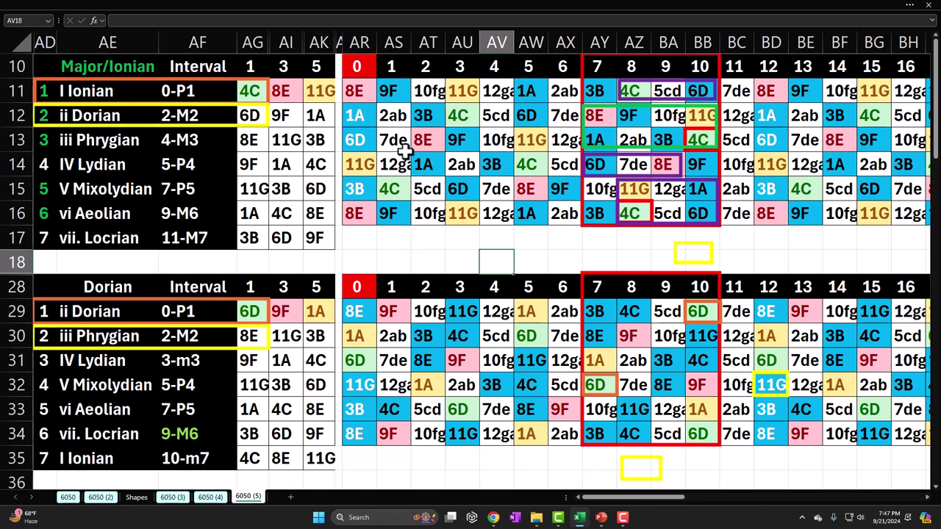
Highlight the Major/Ionian fretboard notes in AR11:BC17, followed by the table's heading and its I Ionian entry
{"action": "left_click", "coordinate": [354, 87]}
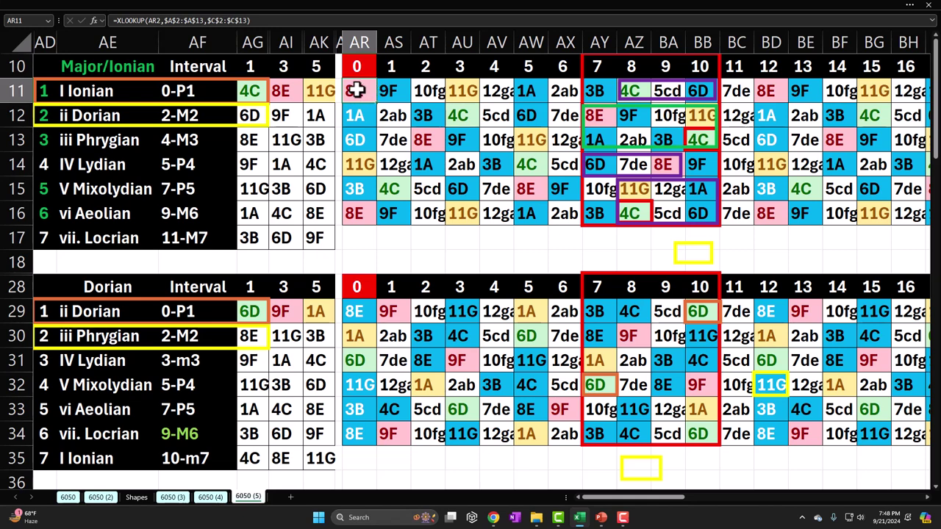
{"action": "left_click_drag", "start_coordinate": [358, 89], "coordinate": [732, 226]}
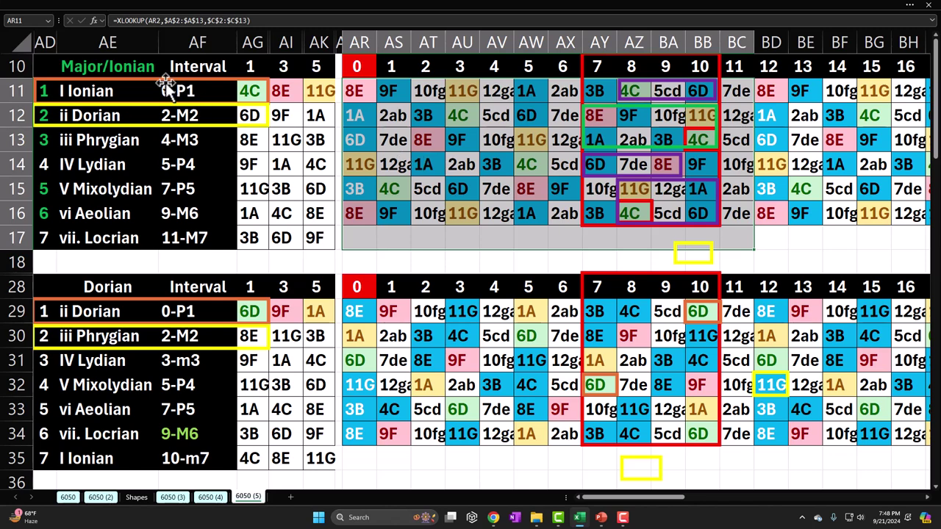
{"action": "left_click", "coordinate": [109, 67]}
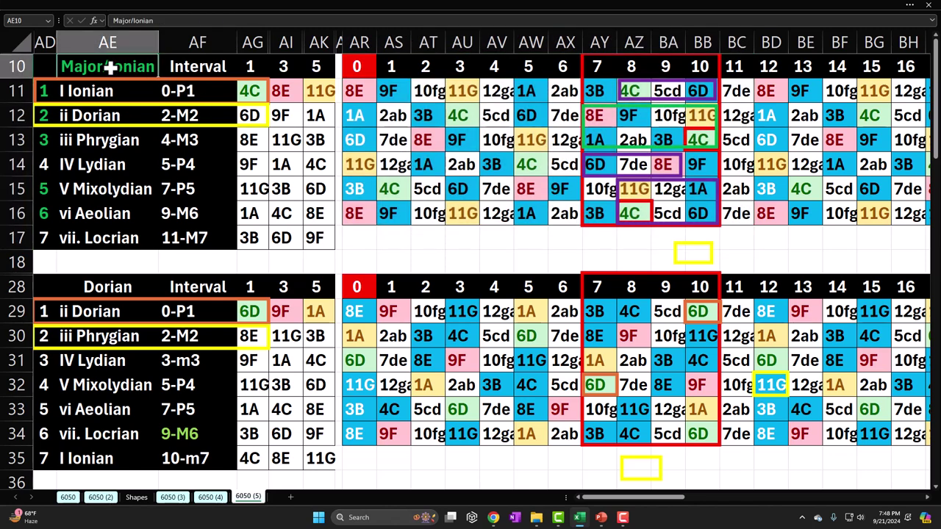
{"action": "left_click", "coordinate": [109, 90]}
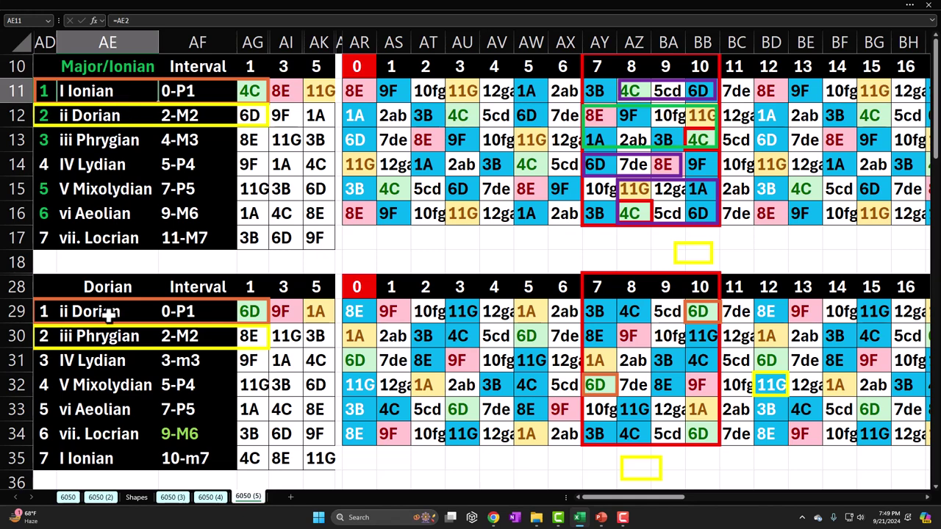
Compare the degree numbers 1 to 7 and the mode names of the Dorian table with those of the Major/Ionian table
{"action": "left_click_drag", "start_coordinate": [44, 309], "coordinate": [44, 450]}
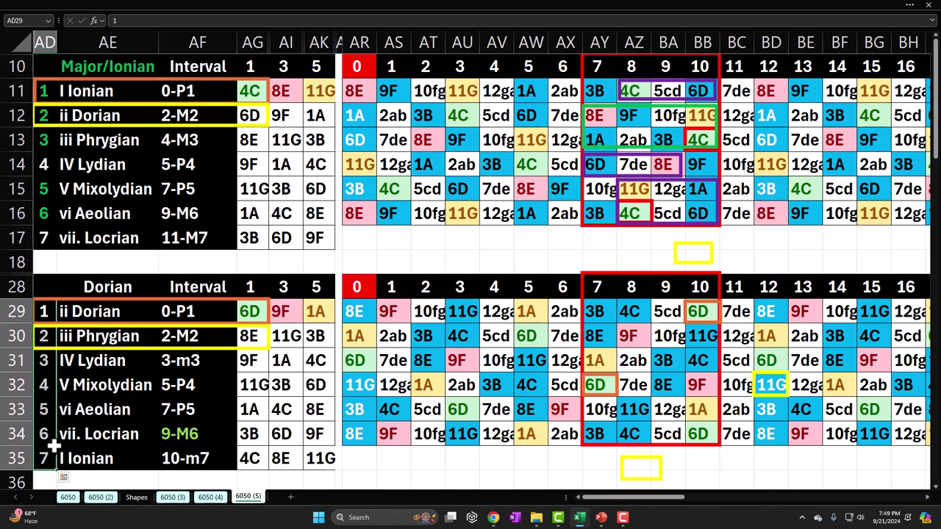
{"action": "left_click_drag", "start_coordinate": [110, 310], "coordinate": [112, 451]}
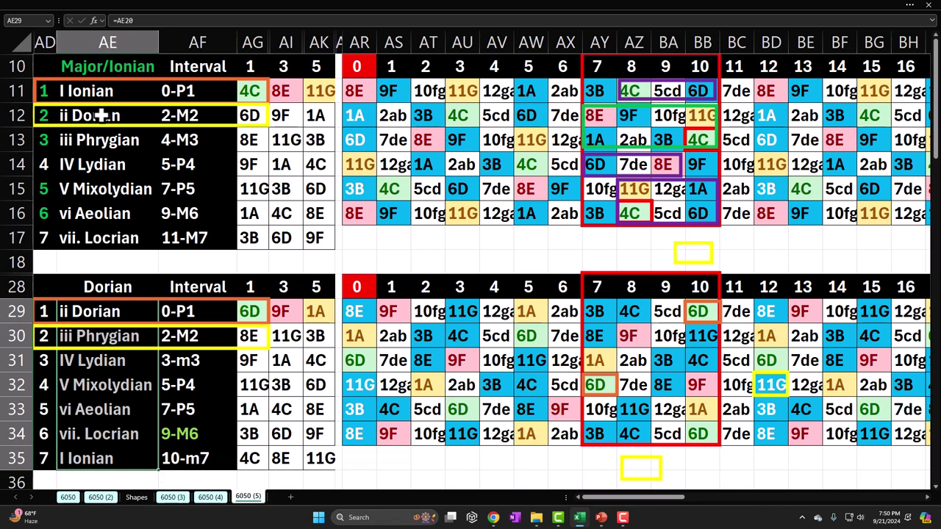
{"action": "left_click_drag", "start_coordinate": [103, 90], "coordinate": [103, 109]}
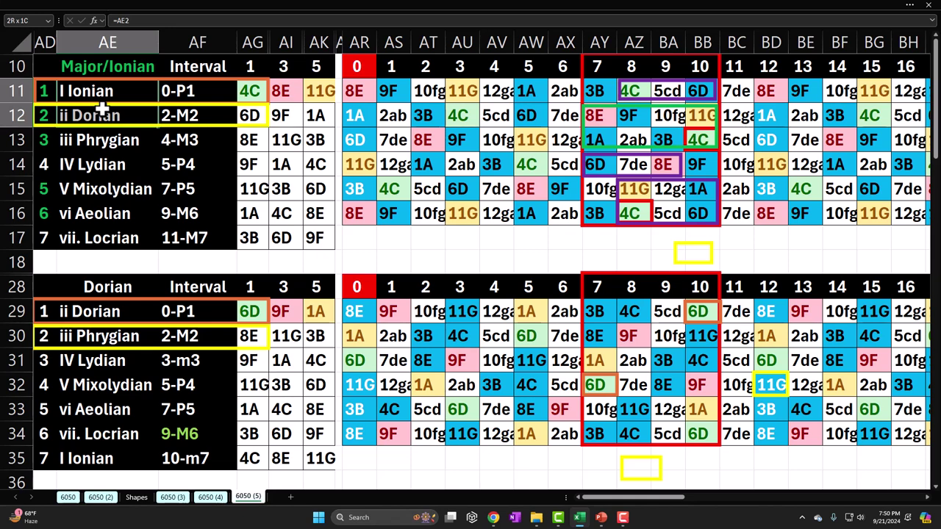
{"action": "left_click", "coordinate": [43, 91]}
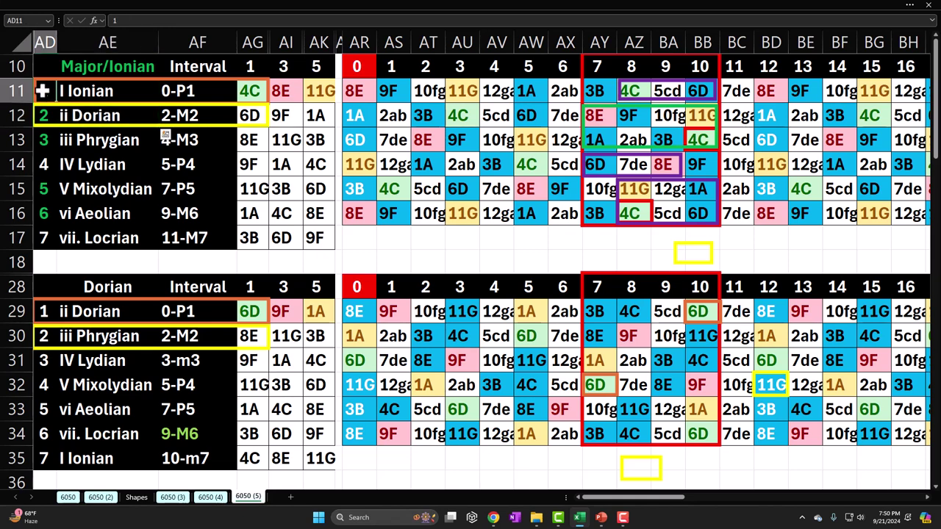
{"action": "left_click_drag", "start_coordinate": [42, 90], "coordinate": [42, 232]}
{"action": "left_click_drag", "start_coordinate": [96, 93], "coordinate": [106, 229]}
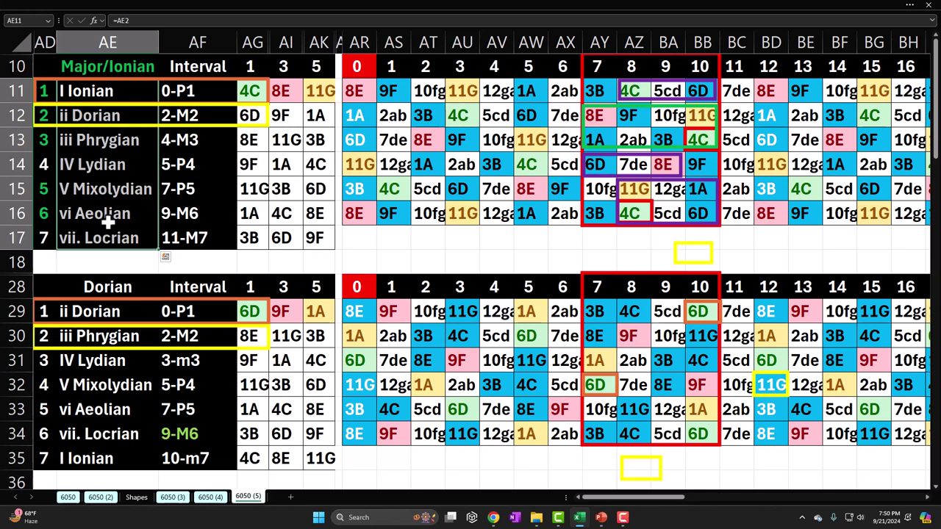
Highlight I, IV and V together in the Major/Ionian table, then ii, iii, vi and vii as a second group
{"action": "left_click", "coordinate": [103, 93]}
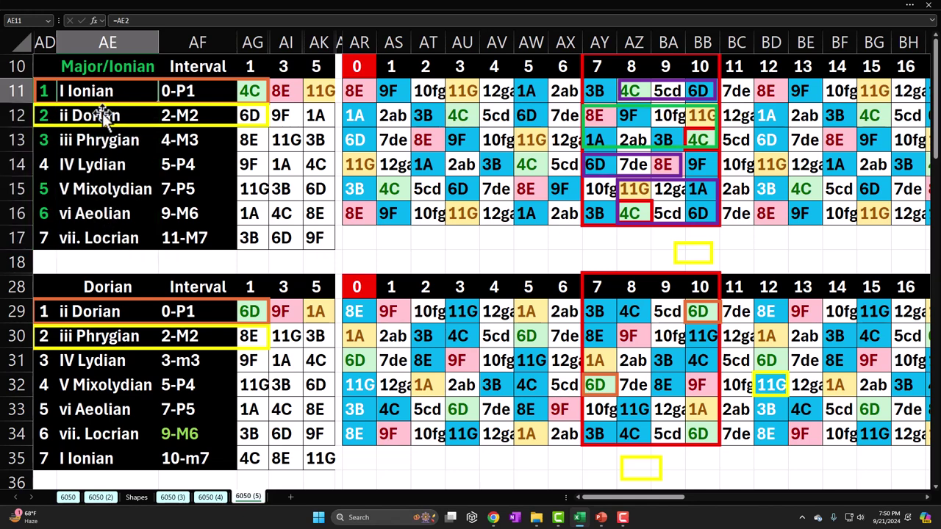
{"action": "left_click", "coordinate": [95, 166]}
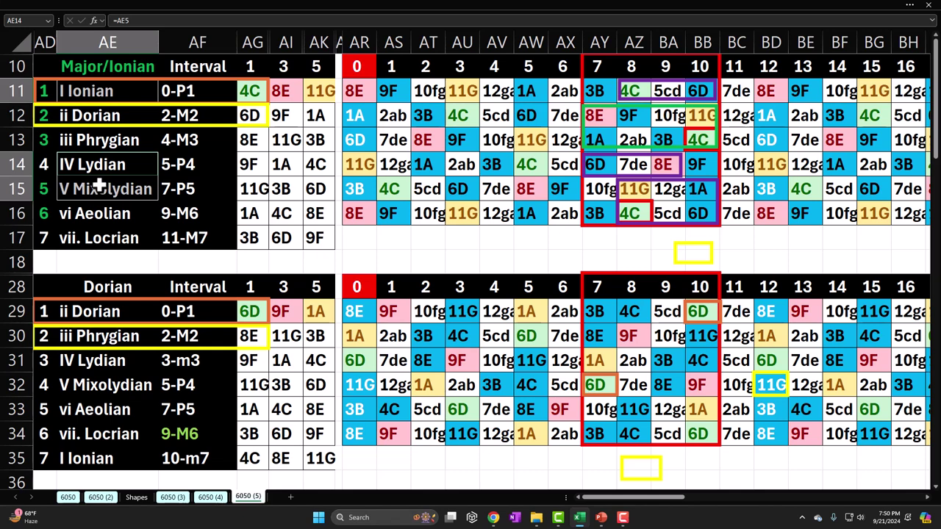
{"action": "left_click_drag", "start_coordinate": [126, 116], "coordinate": [126, 134]}
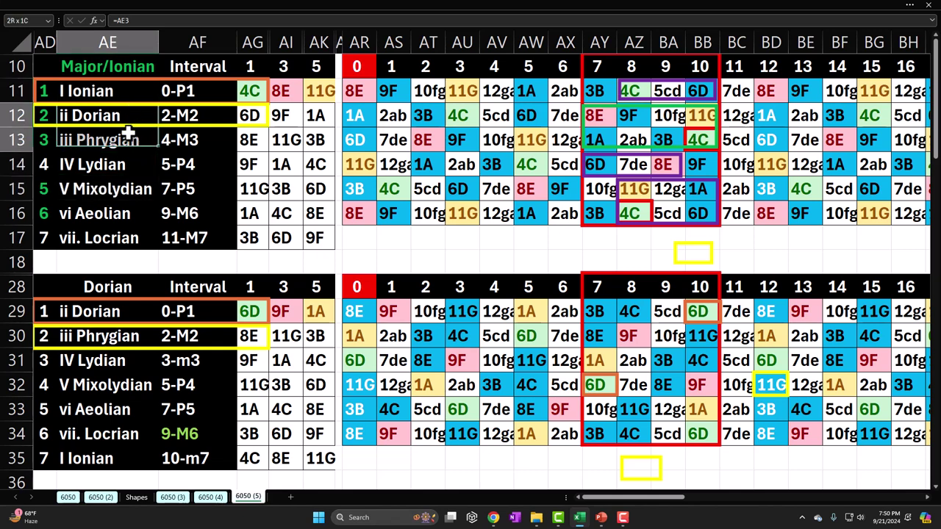
{"action": "left_click", "coordinate": [108, 213]}
{"action": "left_click", "coordinate": [112, 235]}
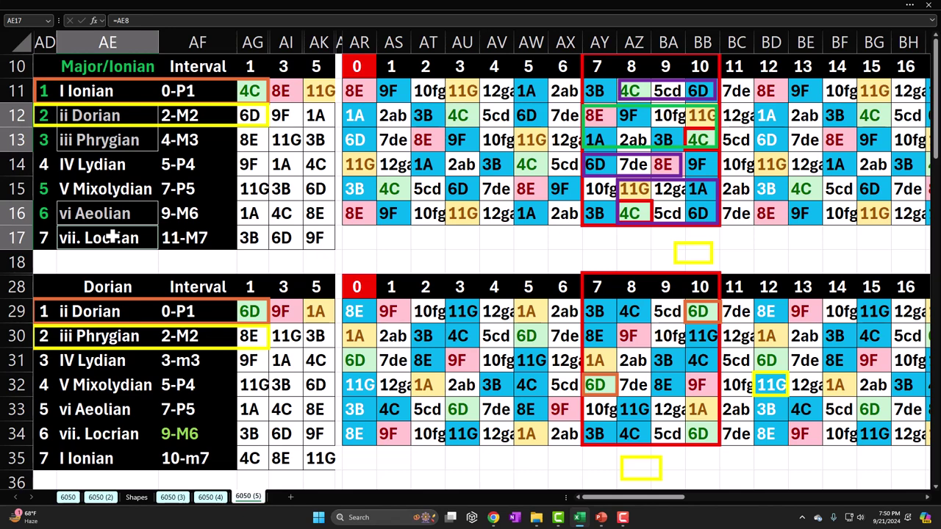
Review the Major/Ionian interval column from 0-P1 to 11-M7, then highlight I Ionian, IV Lydian and V Mixolydian together
{"action": "left_click", "coordinate": [164, 209]}
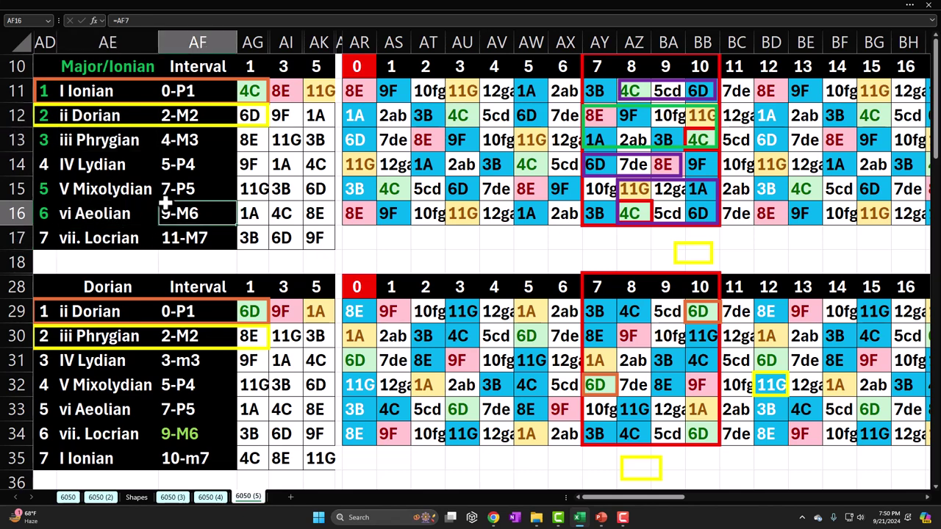
{"action": "left_click_drag", "start_coordinate": [212, 88], "coordinate": [209, 230]}
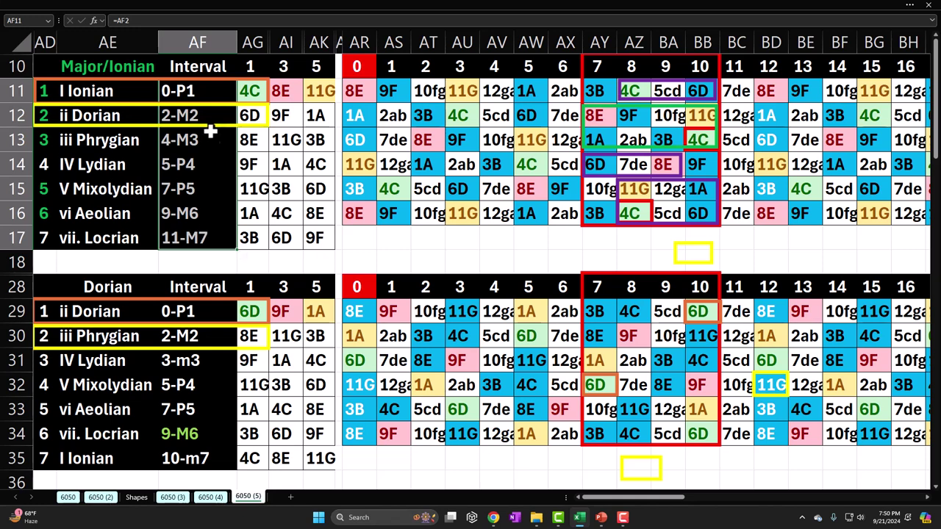
{"action": "left_click_drag", "start_coordinate": [203, 97], "coordinate": [200, 230]}
{"action": "left_click", "coordinate": [110, 89]}
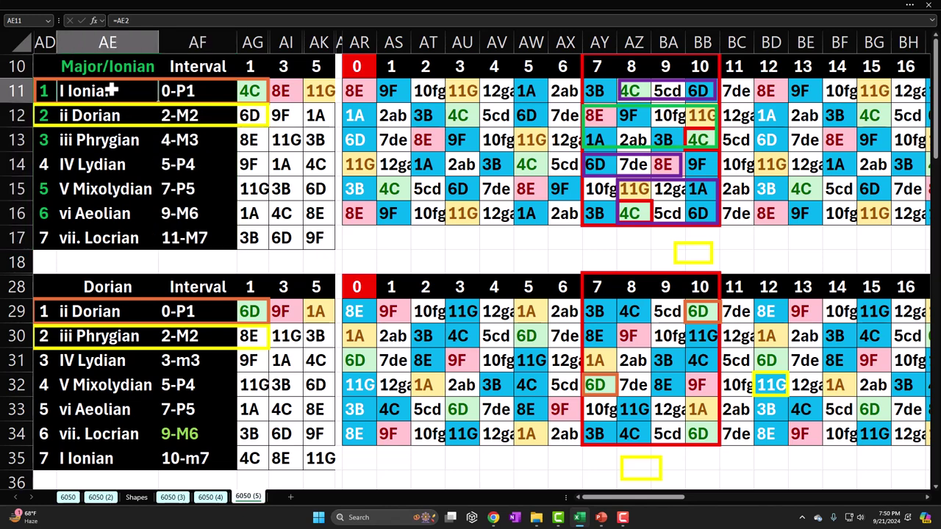
{"action": "left_click_drag", "start_coordinate": [85, 164], "coordinate": [106, 189]}
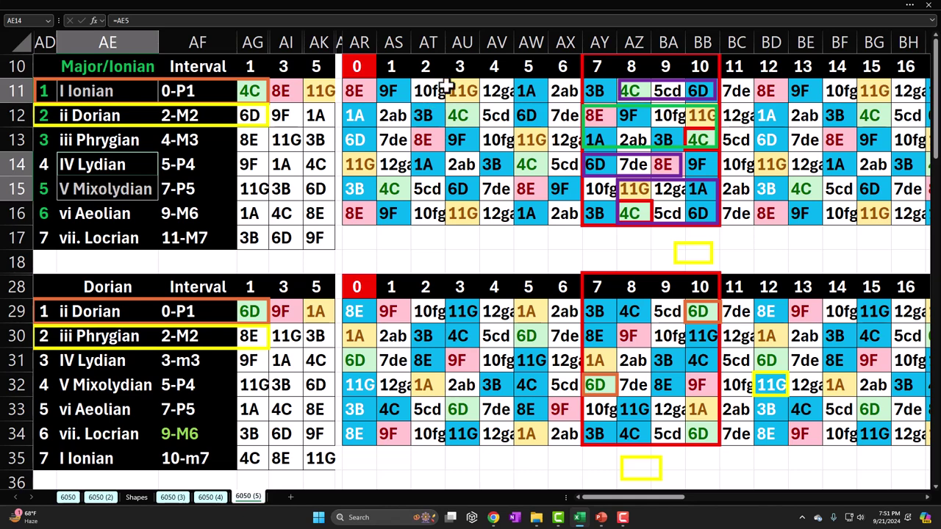
Examine the red frame around frets 7 to 10 on the Major/Ionian fretboard, highlighting its fret numbers and the notes in AY11:BB16
{"action": "left_click", "coordinate": [582, 76]}
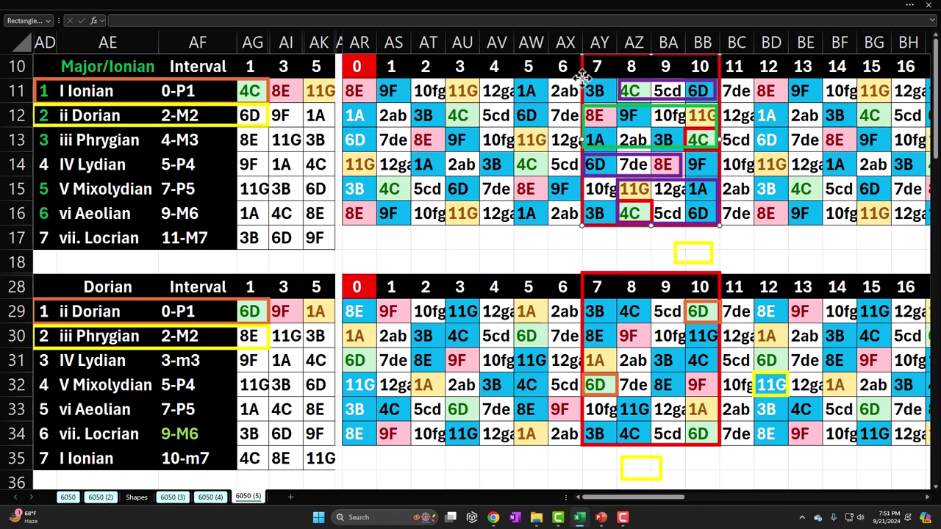
{"action": "left_click_drag", "start_coordinate": [599, 68], "coordinate": [696, 68]}
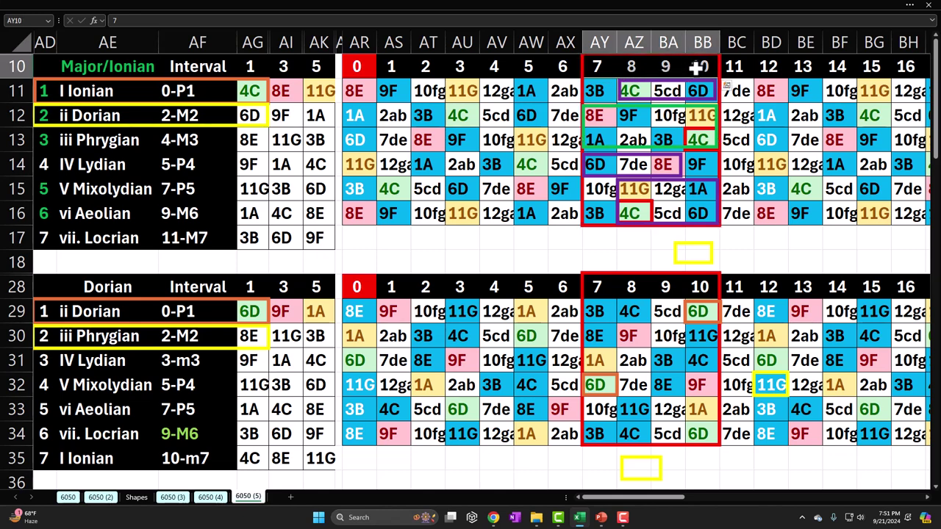
{"action": "left_click", "coordinate": [638, 94]}
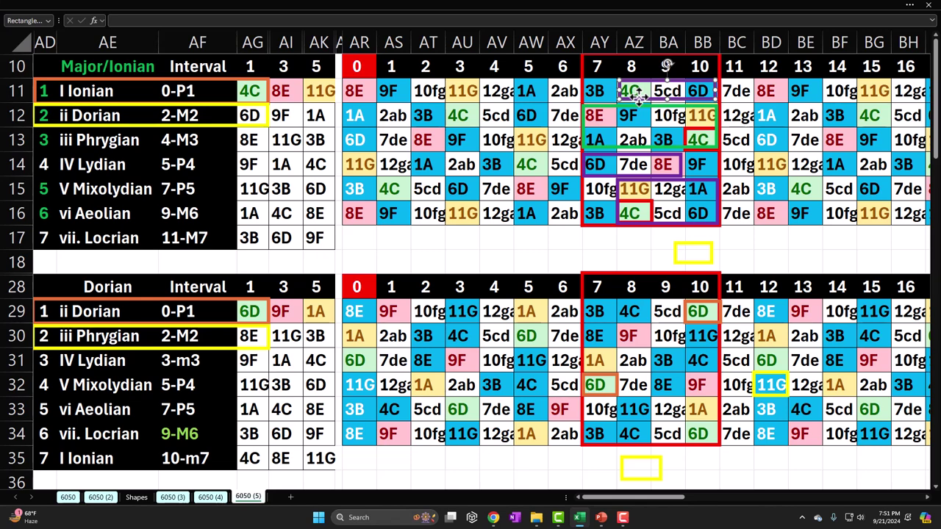
{"action": "left_click", "coordinate": [585, 83]}
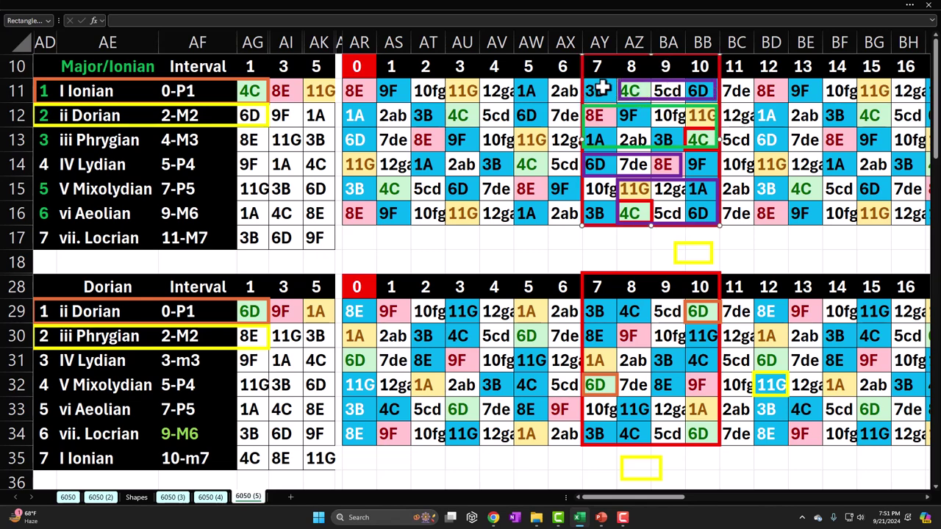
{"action": "left_click_drag", "start_coordinate": [599, 90], "coordinate": [691, 210]}
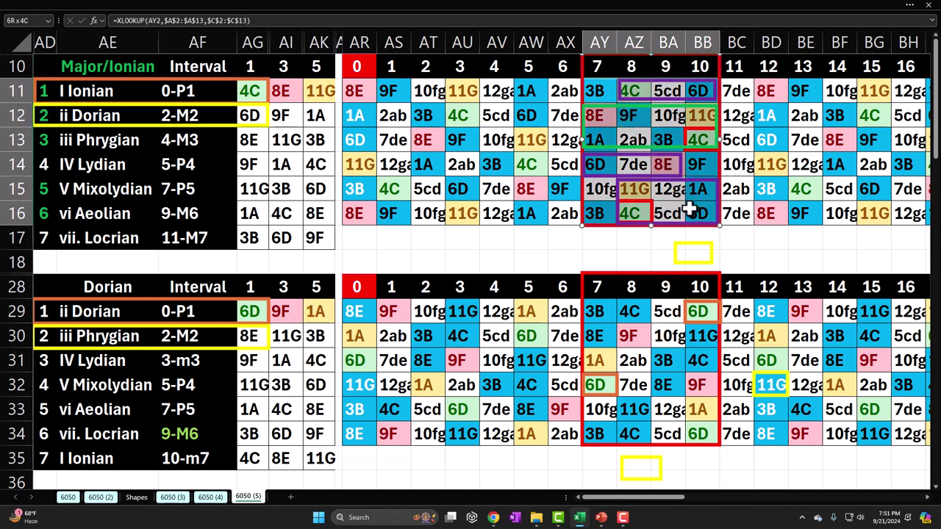
{"action": "left_click", "coordinate": [597, 89]}
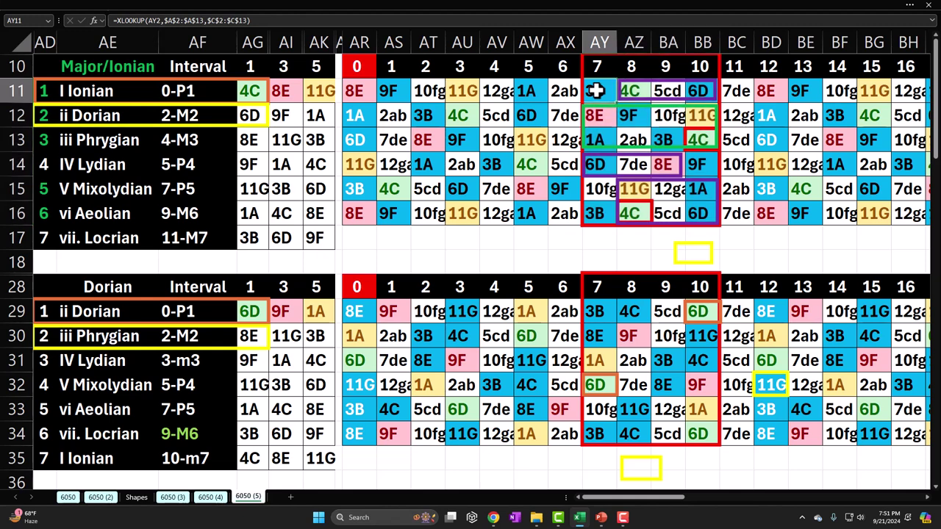
{"action": "left_click_drag", "start_coordinate": [599, 92], "coordinate": [691, 211]}
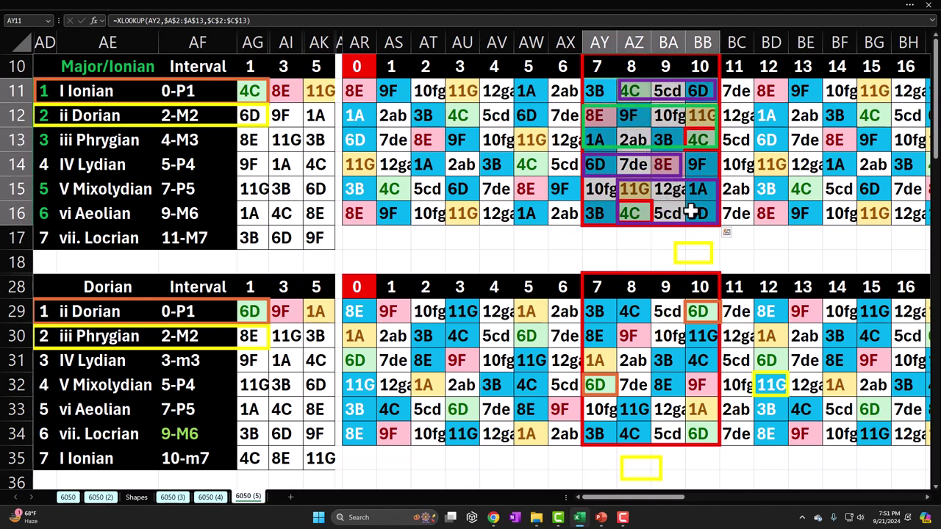
Trace the Major/Ionian notes at frets 7 to 10 string by string from row 11 to row 16, then return to the first two strings
{"action": "left_click", "coordinate": [597, 166]}
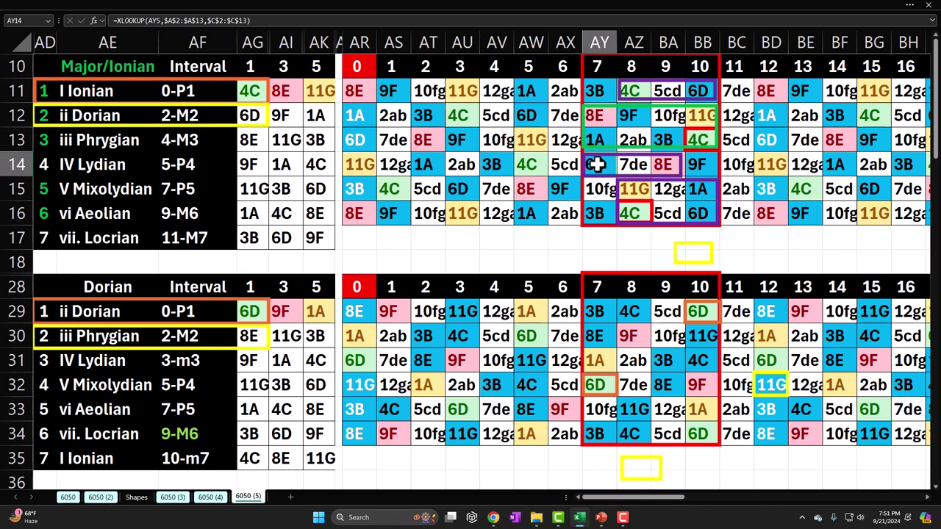
{"action": "left_click_drag", "start_coordinate": [597, 86], "coordinate": [688, 111]}
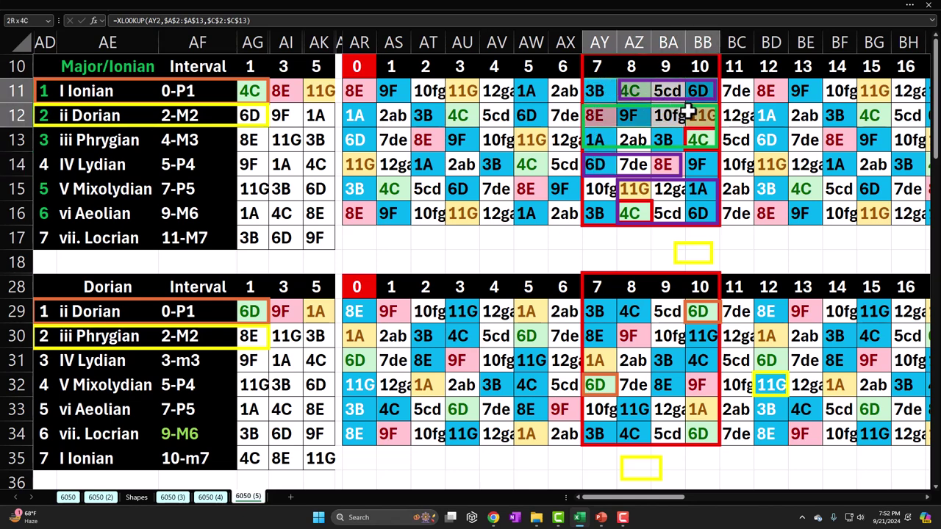
{"action": "left_click_drag", "start_coordinate": [599, 90], "coordinate": [698, 125]}
{"action": "left_click_drag", "start_coordinate": [596, 143], "coordinate": [693, 163]}
{"action": "left_click_drag", "start_coordinate": [632, 189], "coordinate": [698, 192]}
{"action": "left_click_drag", "start_coordinate": [595, 213], "coordinate": [689, 215]}
{"action": "left_click_drag", "start_coordinate": [610, 93], "coordinate": [695, 112]}
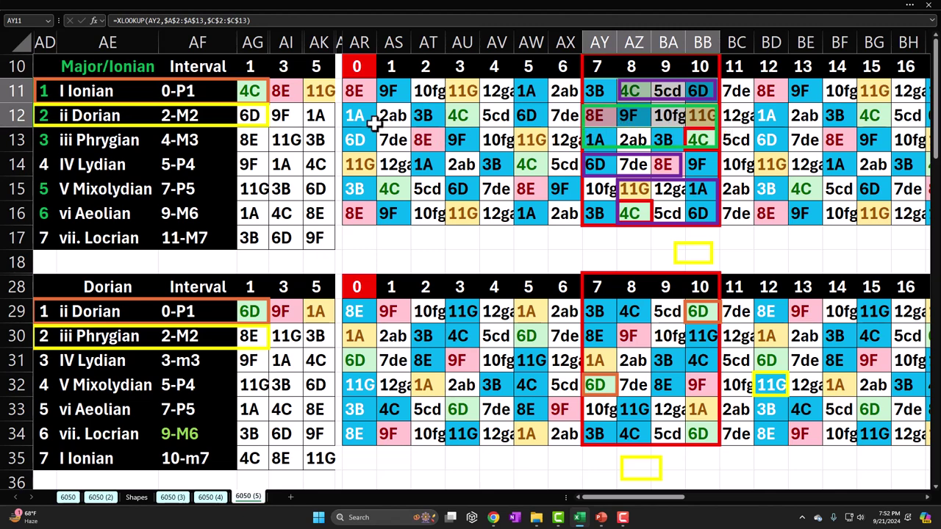
Highlight the open-string notes at fret 0 of the Major/Ionian fretboard, from row 11 down to row 16
{"action": "left_click_drag", "start_coordinate": [355, 92], "coordinate": [355, 184]}
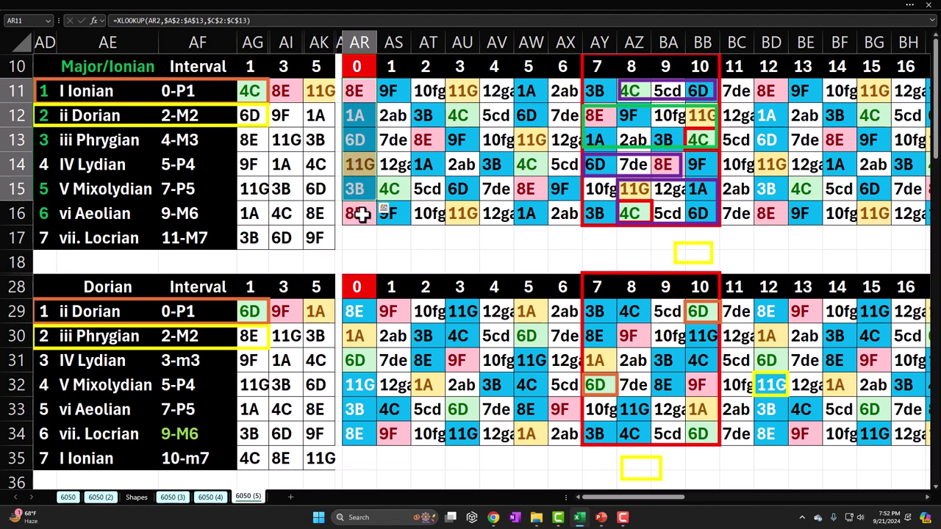
{"action": "left_click", "coordinate": [361, 213]}
{"action": "left_click_drag", "start_coordinate": [354, 97], "coordinate": [358, 188]}
{"action": "left_click", "coordinate": [364, 213]}
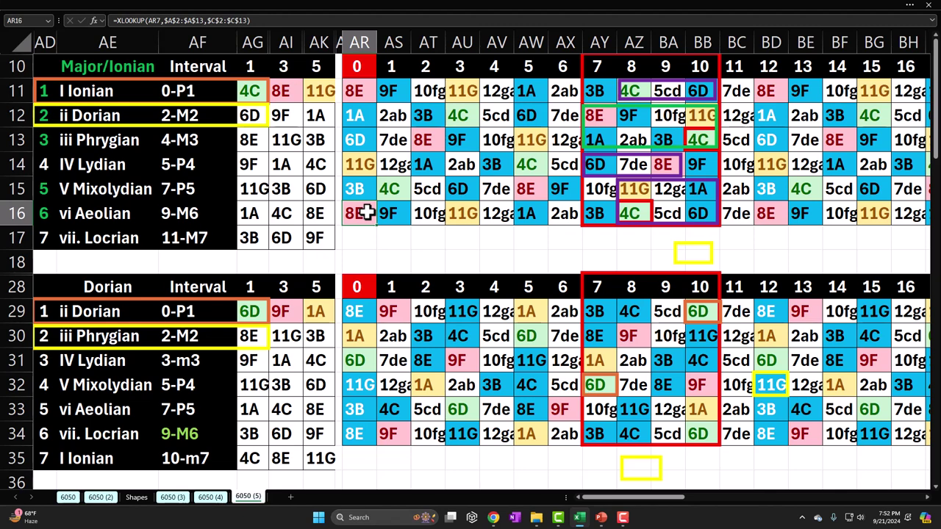
Review the fret 7 to 10 position again in string groups, ending on the upper two strings in AY11:BB12
{"action": "left_click_drag", "start_coordinate": [601, 91], "coordinate": [700, 122]}
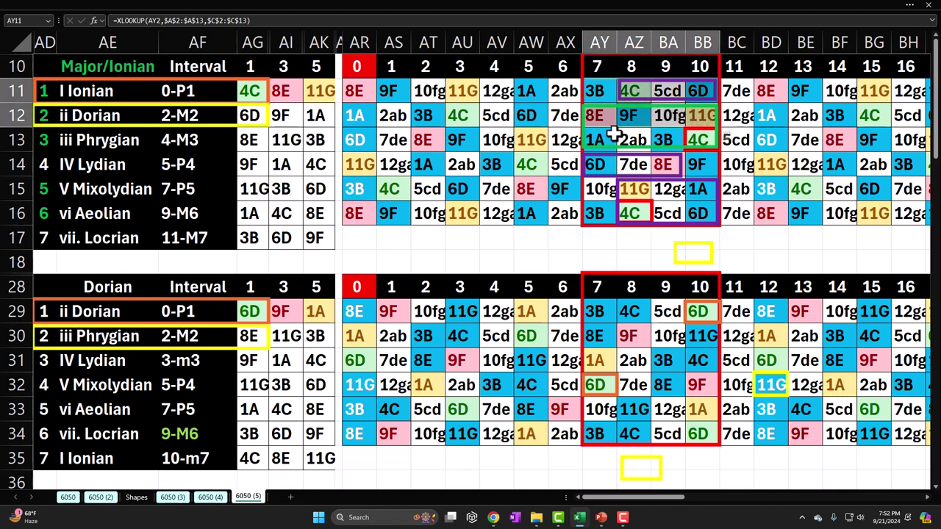
{"action": "left_click_drag", "start_coordinate": [594, 134], "coordinate": [700, 158]}
{"action": "left_click_drag", "start_coordinate": [633, 189], "coordinate": [705, 189]}
{"action": "left_click_drag", "start_coordinate": [614, 221], "coordinate": [693, 196]}
{"action": "left_click_drag", "start_coordinate": [603, 88], "coordinate": [695, 111]}
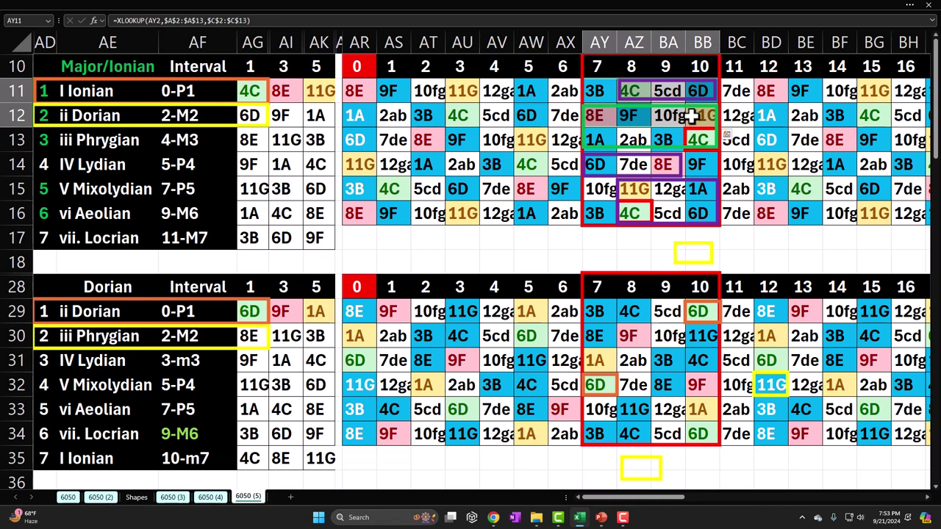
Examine the purple outlines in rows 14 to 16 and row 11, then the green-outlined notes in AY12:BB13
{"action": "left_click", "coordinate": [599, 180]}
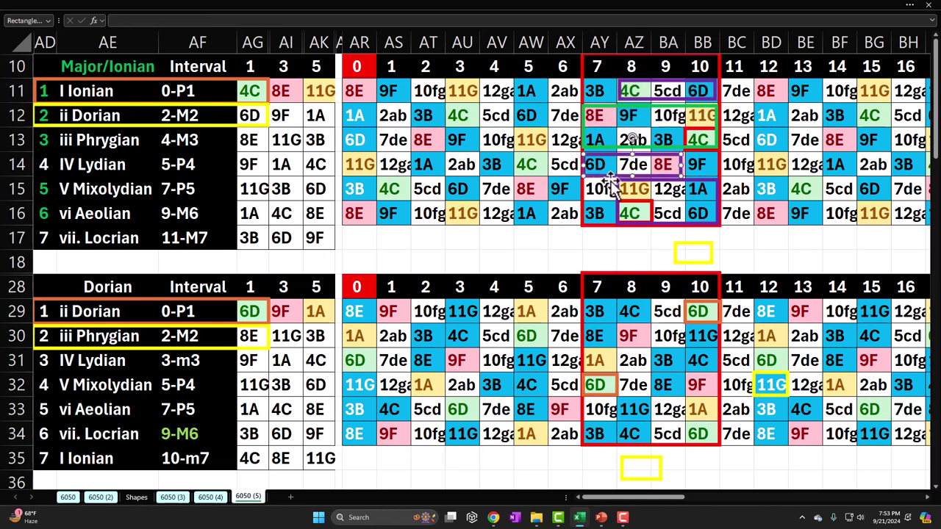
{"action": "left_click", "coordinate": [616, 184], "text": "ctrl"}
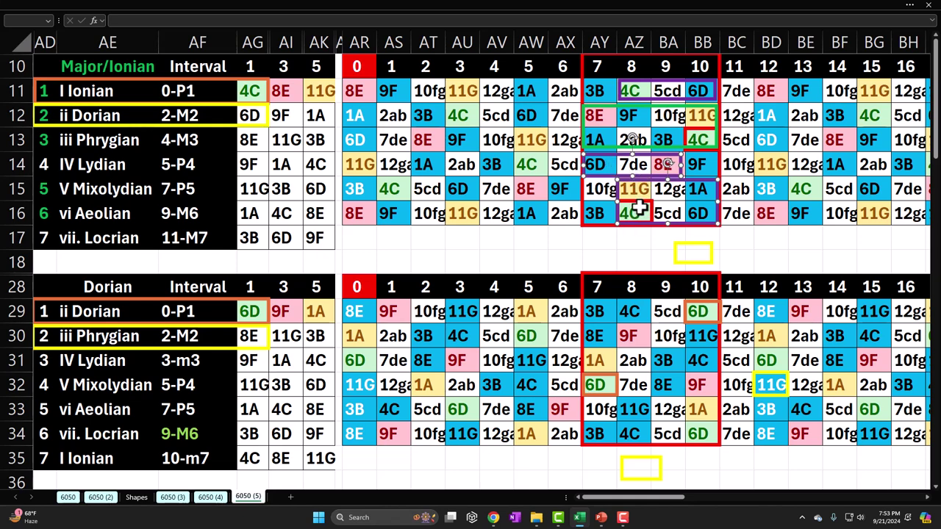
{"action": "left_click", "coordinate": [641, 95]}
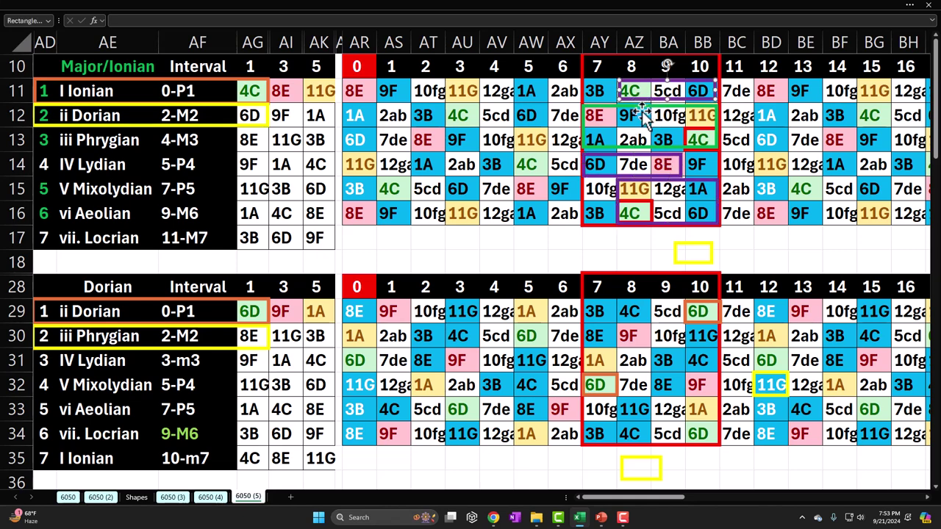
{"action": "left_click", "coordinate": [630, 108]}
{"action": "left_click_drag", "start_coordinate": [602, 118], "coordinate": [710, 138]}
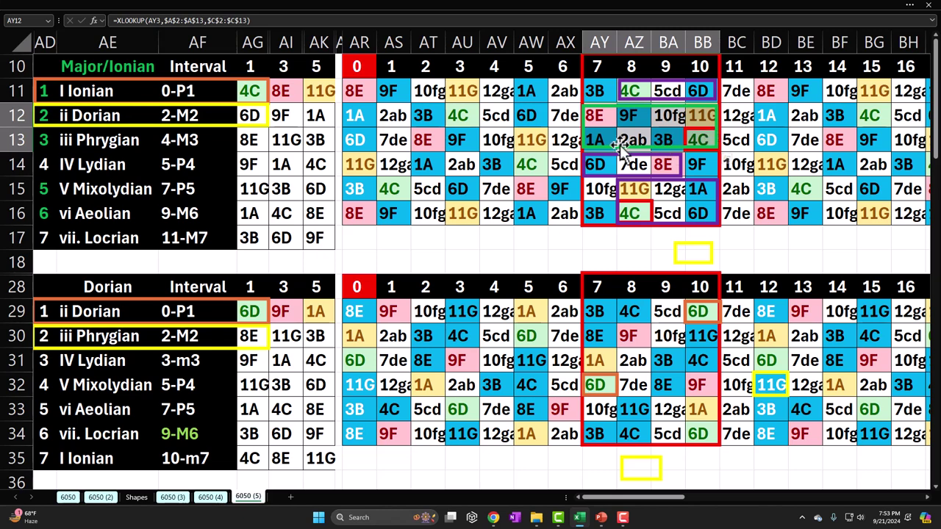
Compare the lower-string notes in AY14:BB16 with the green-outlined AY12:BB13 and the upper strings, ending on AZ15:BB15 and the purple outline in row 14
{"action": "left_click_drag", "start_coordinate": [597, 163], "coordinate": [700, 199]}
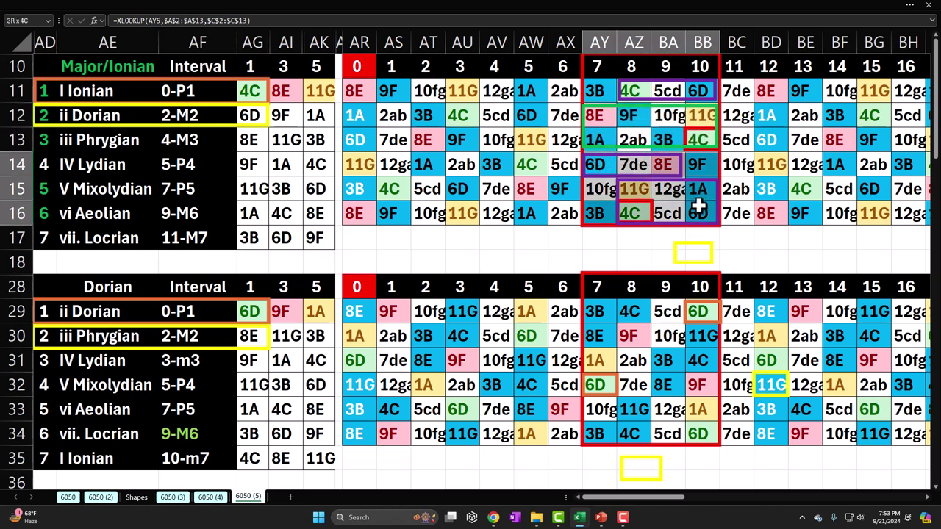
{"action": "left_click_drag", "start_coordinate": [603, 116], "coordinate": [651, 129]}
{"action": "left_click_drag", "start_coordinate": [689, 130], "coordinate": [692, 130]}
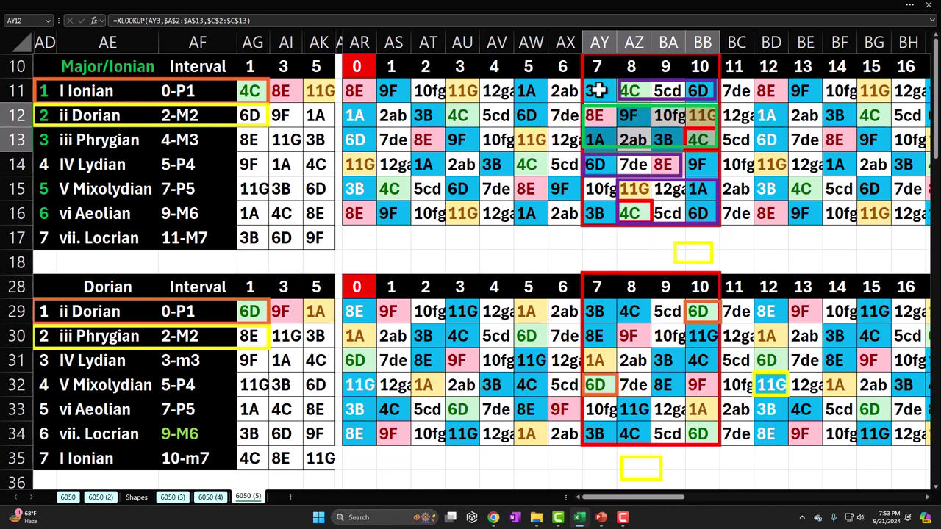
{"action": "left_click_drag", "start_coordinate": [595, 89], "coordinate": [694, 113]}
{"action": "left_click_drag", "start_coordinate": [638, 130], "coordinate": [691, 190]}
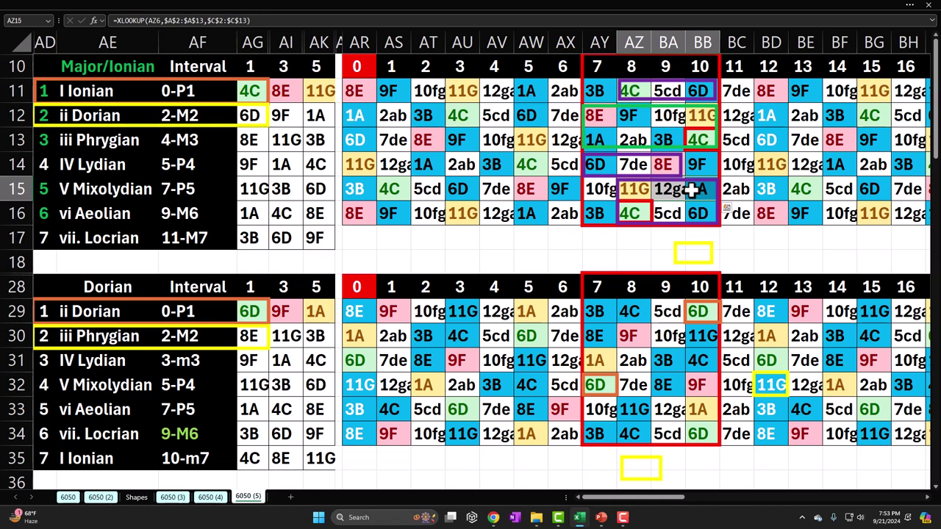
{"action": "left_click", "coordinate": [612, 175]}
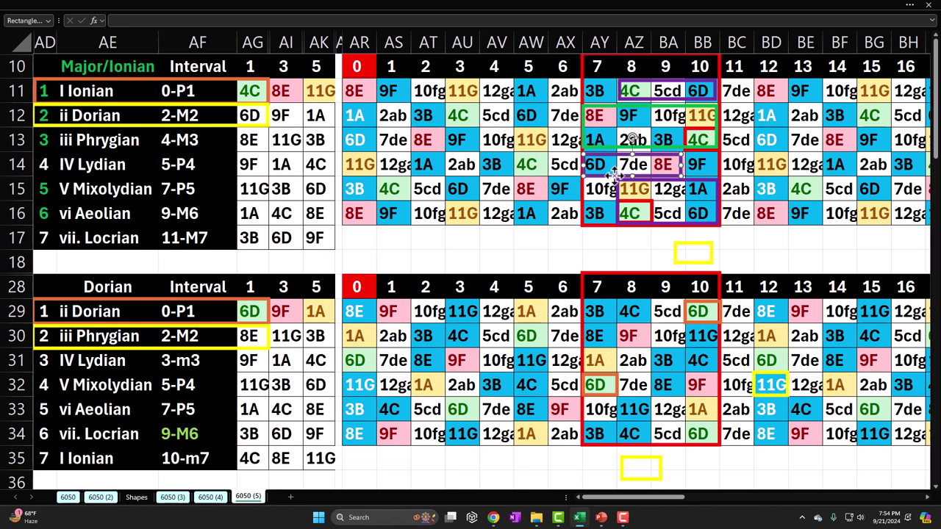
Point out AY12:AZ12, the red fret 7 to 10 frame and the green outline, and contrast AY14:BA16 with AY12:BB13
{"action": "left_click_drag", "start_coordinate": [601, 117], "coordinate": [621, 120]}
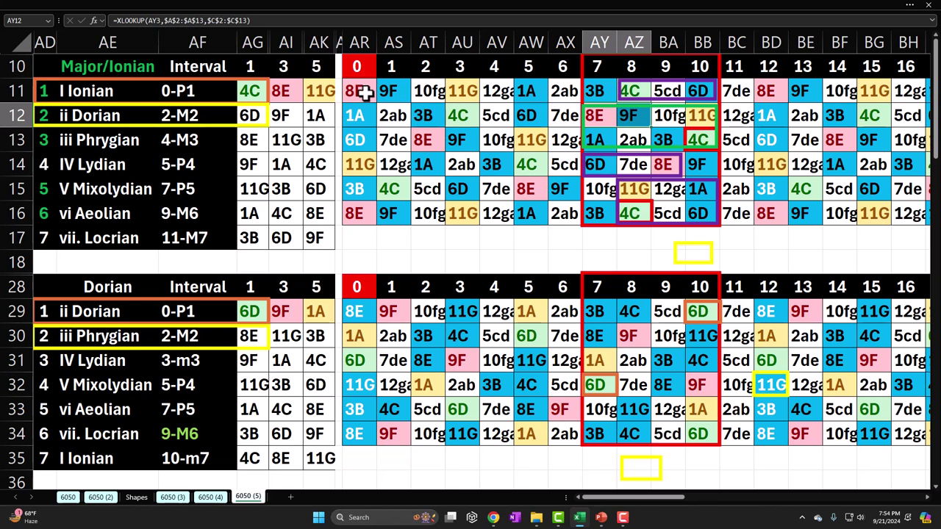
{"action": "left_click", "coordinate": [586, 80]}
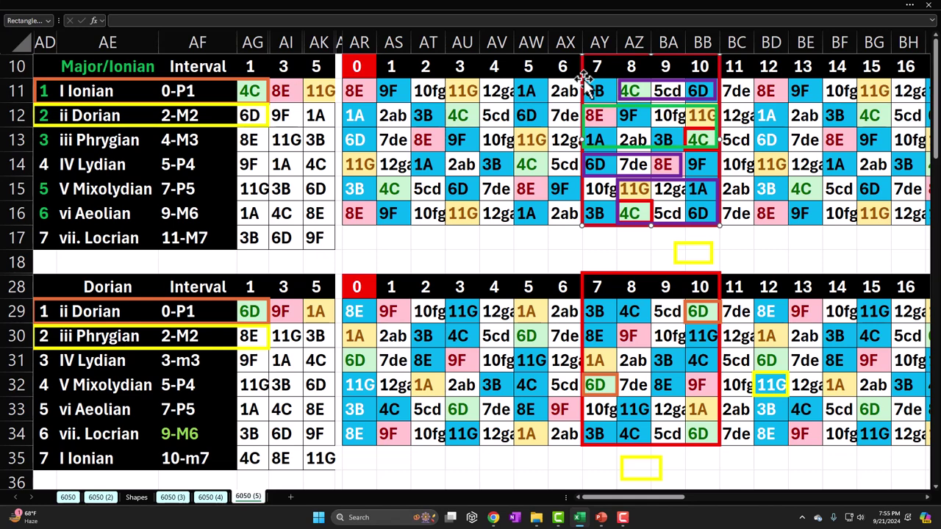
{"action": "left_click", "coordinate": [597, 106]}
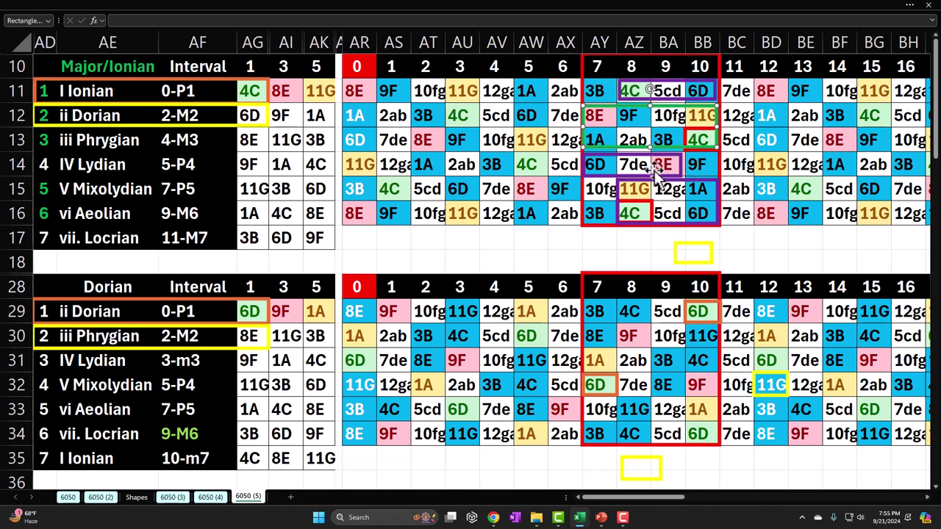
{"action": "left_click_drag", "start_coordinate": [597, 163], "coordinate": [674, 205]}
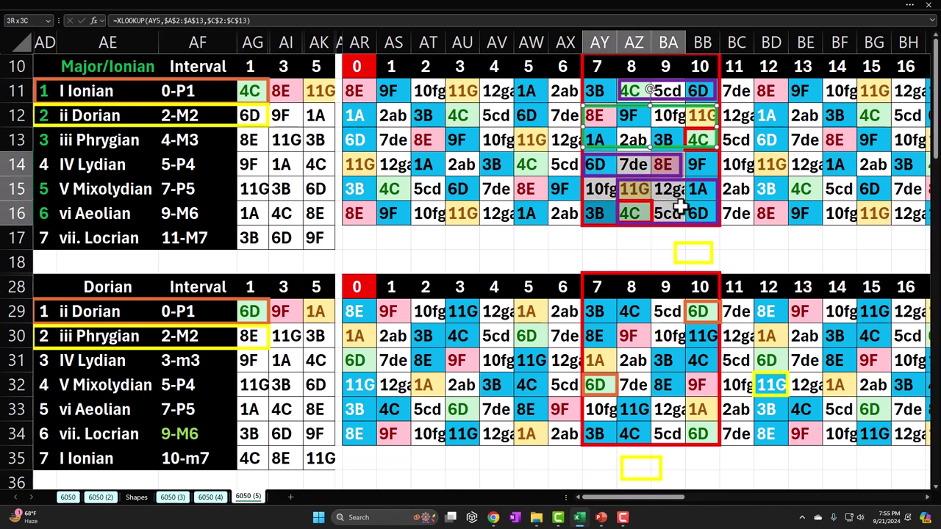
{"action": "left_click_drag", "start_coordinate": [597, 117], "coordinate": [705, 150]}
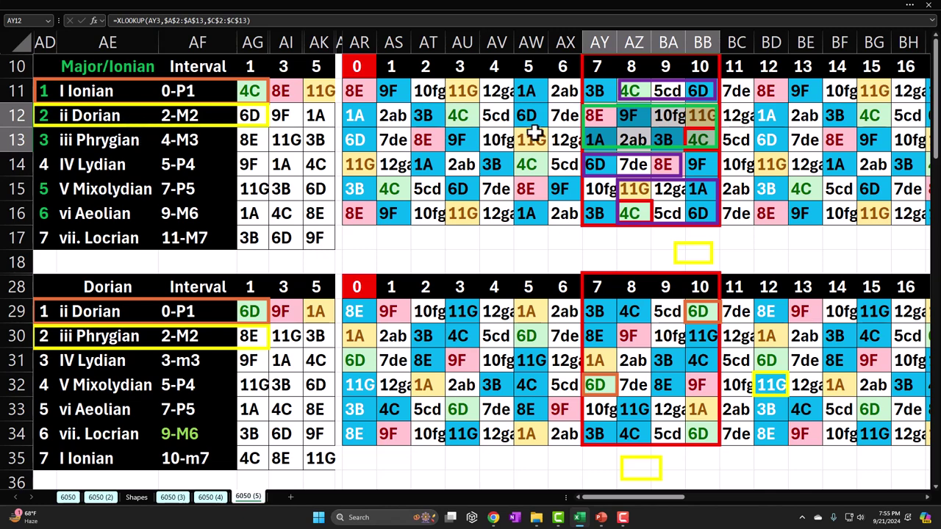
Highlight the Major/Ionian string groups from AZ12 and AY11:BB12 down to AY12:BB13 and AY14:BB16
{"action": "left_click", "coordinate": [624, 115]}
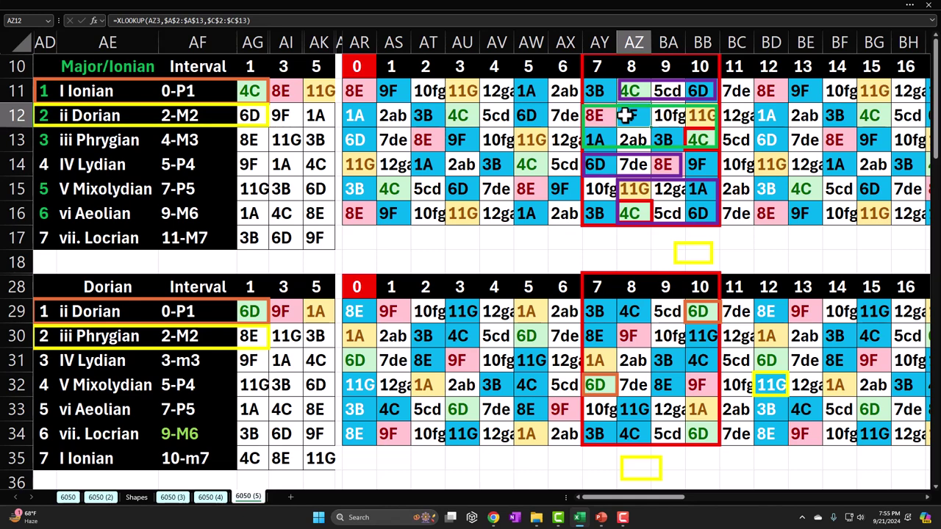
{"action": "left_click_drag", "start_coordinate": [602, 93], "coordinate": [696, 115]}
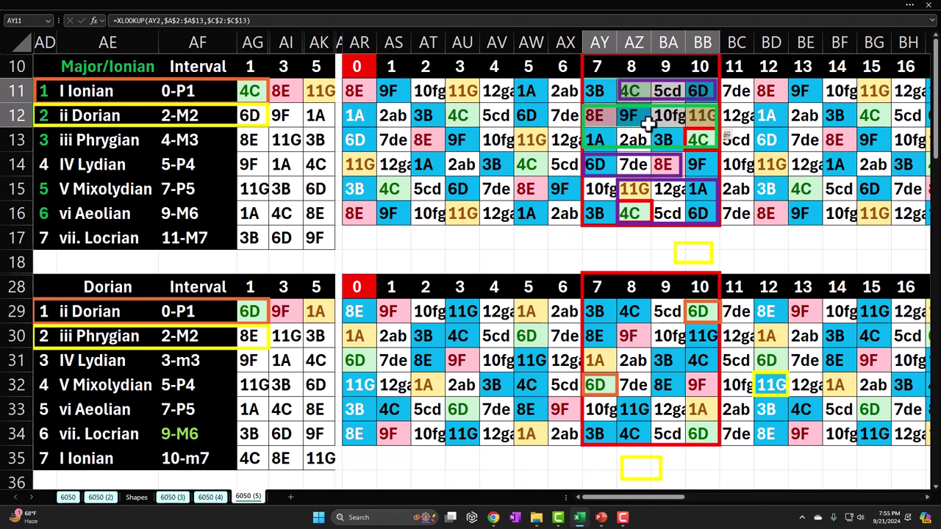
{"action": "left_click_drag", "start_coordinate": [594, 116], "coordinate": [689, 128]}
{"action": "left_click_drag", "start_coordinate": [607, 161], "coordinate": [690, 208]}
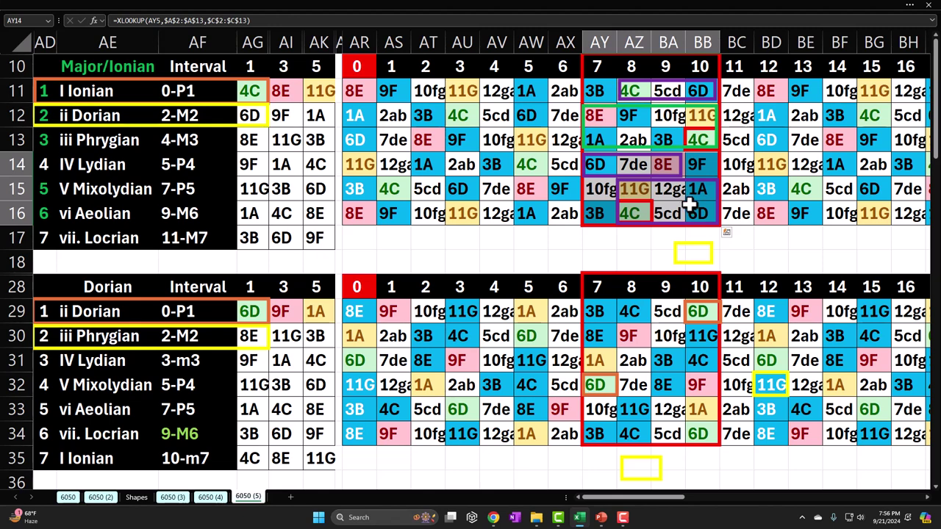
Examine AZ12:BA13 and the fret 10 note in BB14, returning to AY12:BB13 and its green outline
{"action": "left_click_drag", "start_coordinate": [638, 121], "coordinate": [652, 131]}
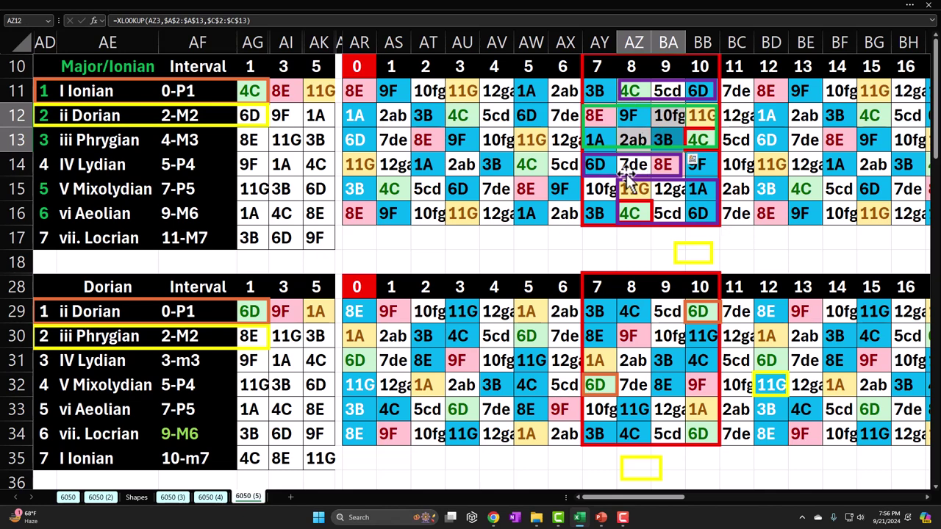
{"action": "left_click", "coordinate": [604, 206]}
{"action": "left_click", "coordinate": [694, 167]}
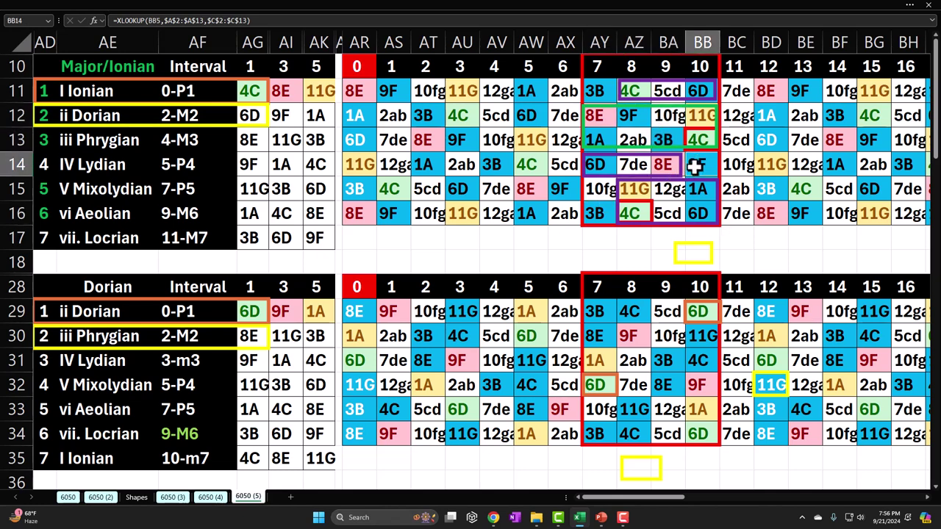
{"action": "left_click_drag", "start_coordinate": [595, 117], "coordinate": [696, 136]}
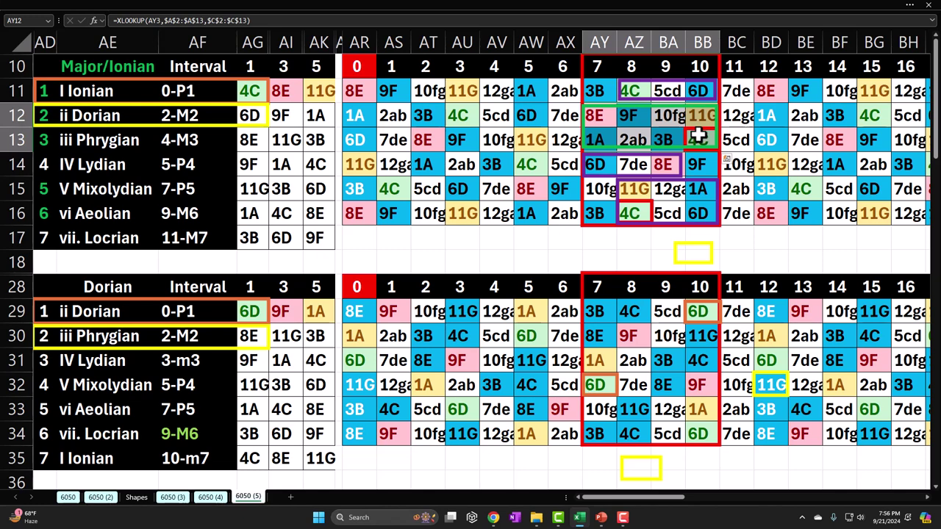
{"action": "left_click", "coordinate": [609, 107]}
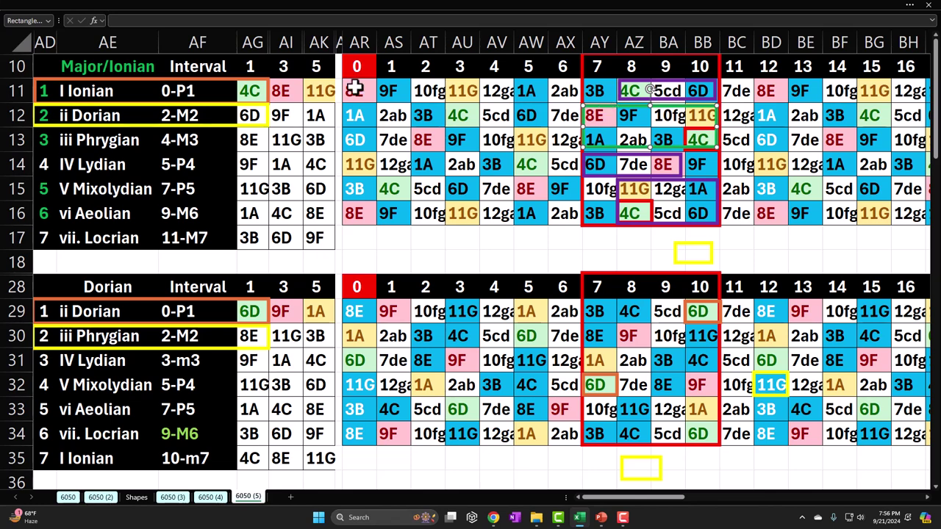
Walk through the Major/Ionian mode list from I Ionian and its root notes down to AG17, ending at the Dorian heading
{"action": "left_click", "coordinate": [105, 90]}
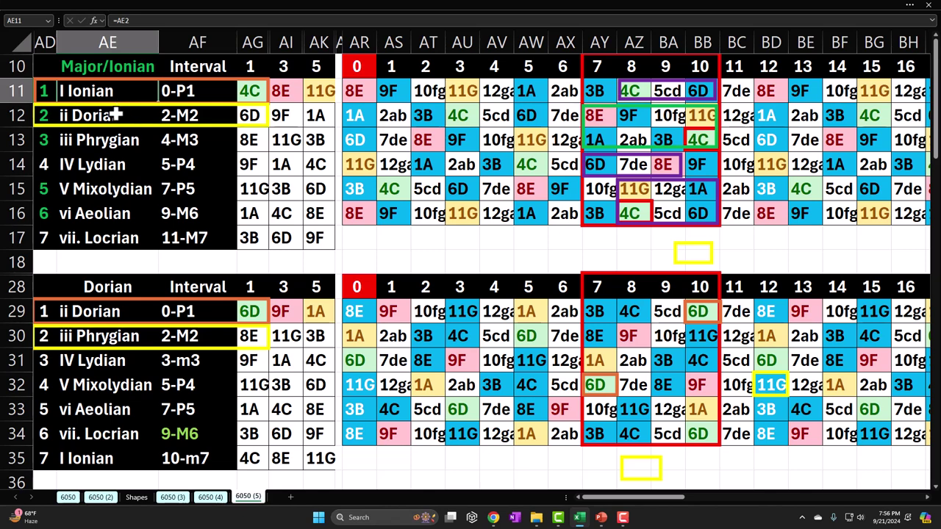
{"action": "left_click", "coordinate": [115, 115]}
{"action": "key", "text": "Down"}
{"action": "key", "text": "Down"}
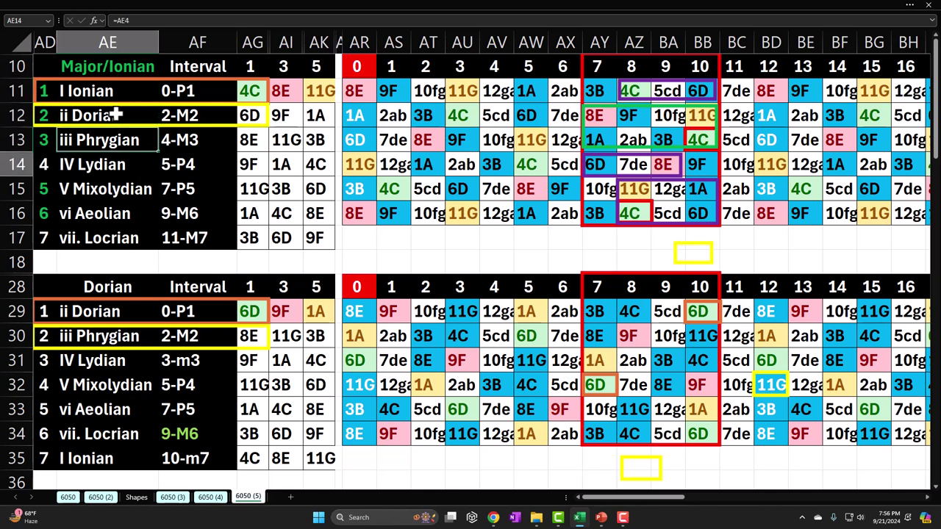
{"action": "key", "text": "Right"}
{"action": "key", "text": "Right"}
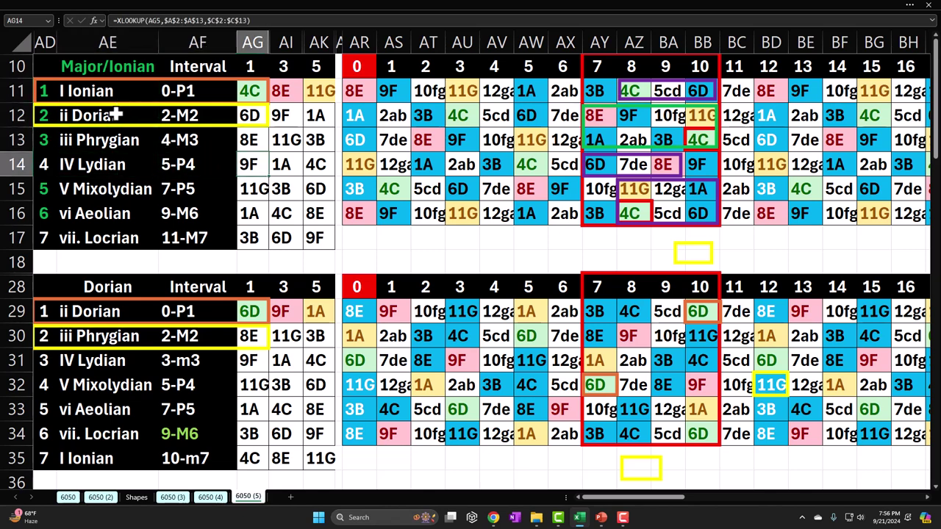
{"action": "key", "text": "Down"}
{"action": "key", "text": "Down"}
{"action": "key", "text": "Down"}
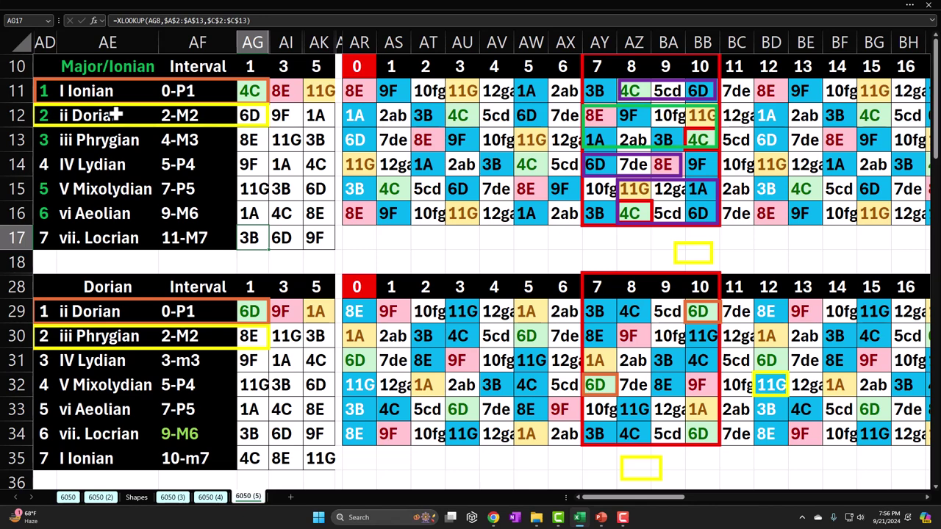
{"action": "left_click", "coordinate": [112, 285]}
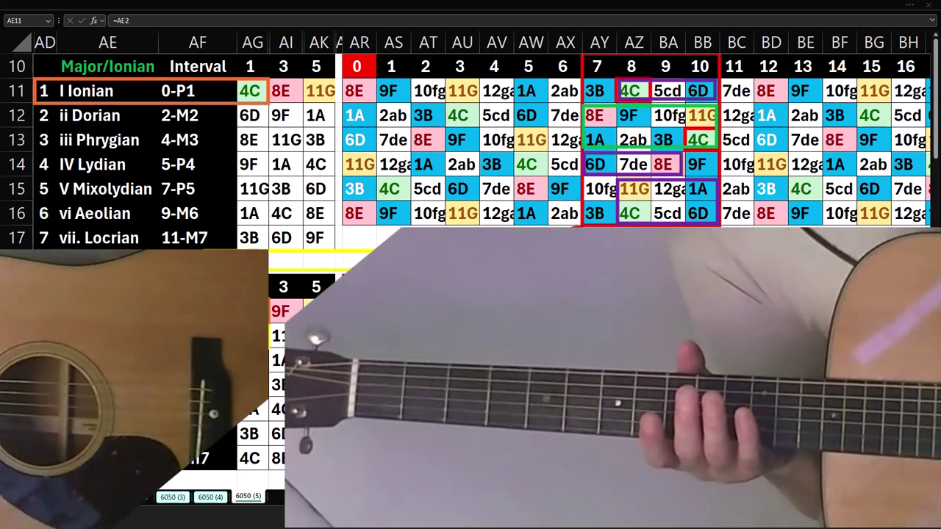
Point out the red frame around frets 7 to 10 and return to the I Ionian entry in AE11
{"action": "left_click", "coordinate": [583, 219]}
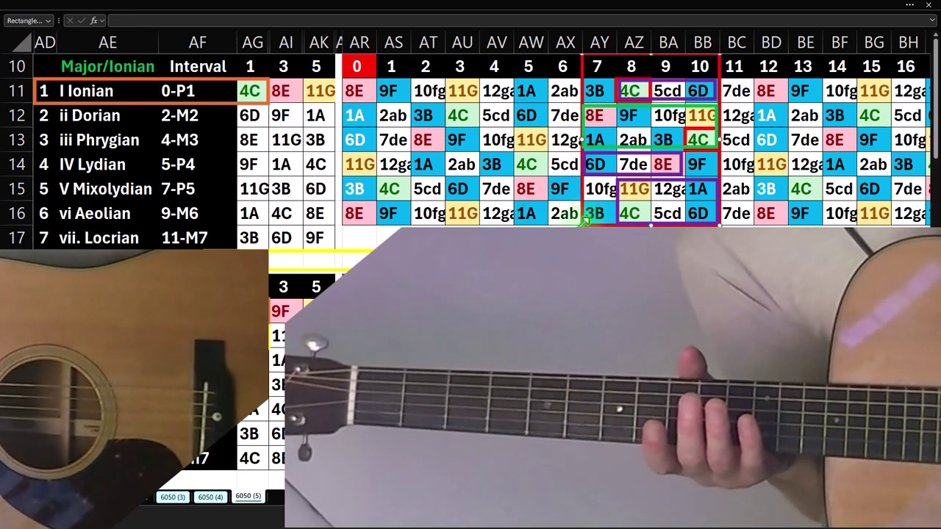
{"action": "left_click", "coordinate": [139, 95]}
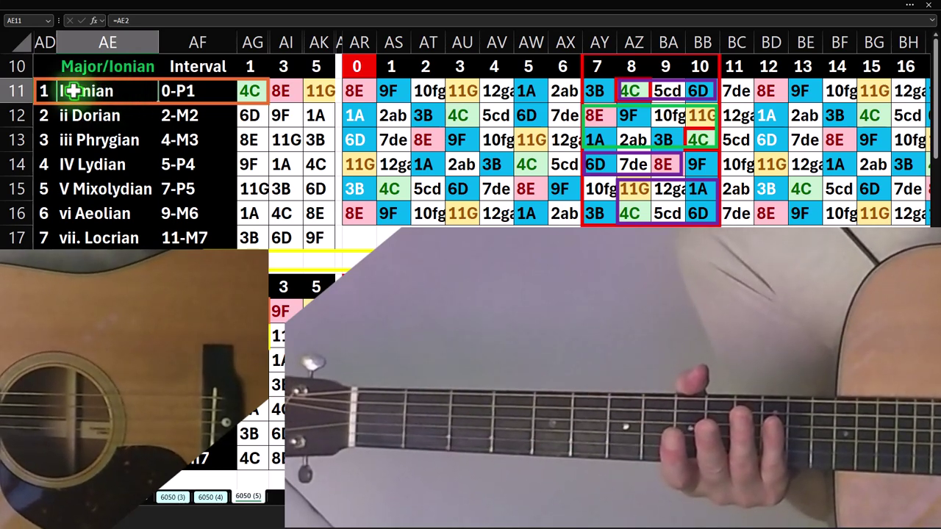
{"action": "left_click", "coordinate": [90, 94]}
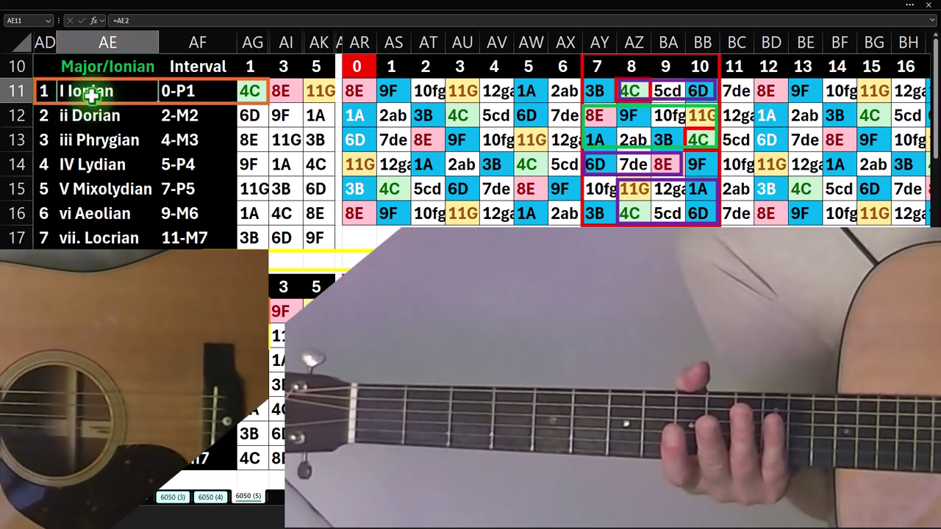